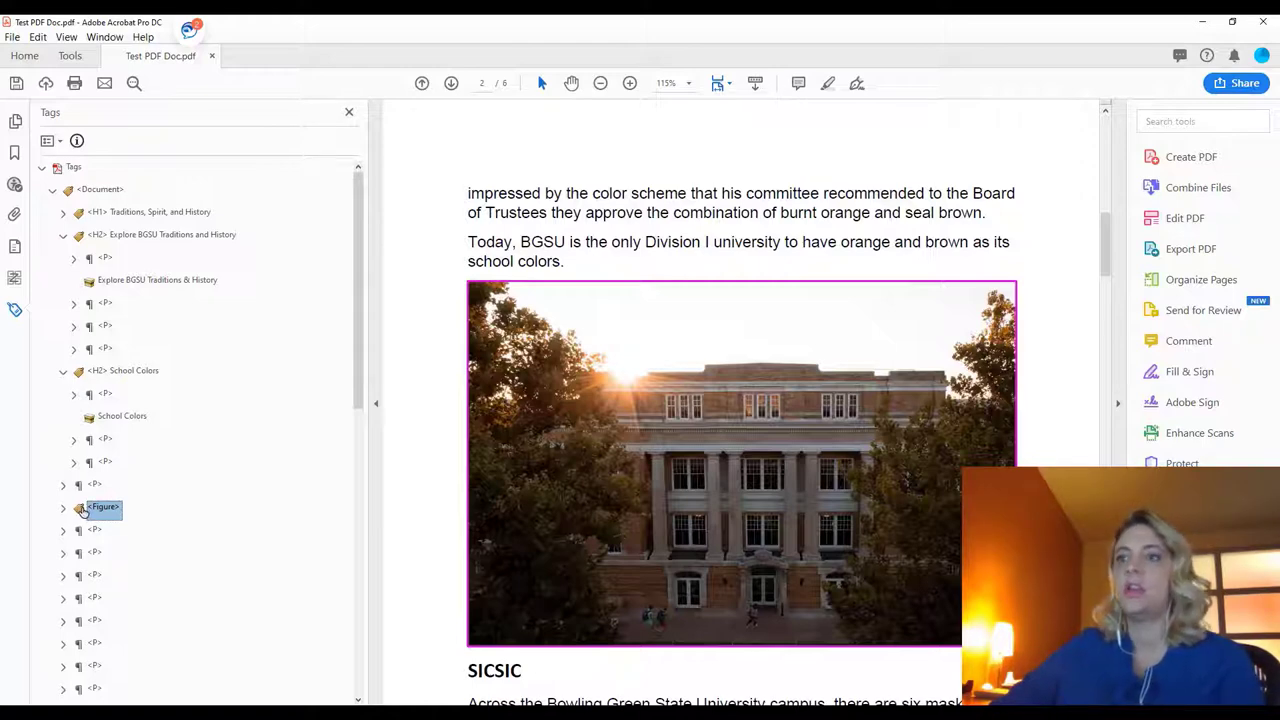
Open the tag properties of the building photo's Figure tag and move the dialog clear of the photo.
{"action": "right_click", "coordinate": [83, 511]}
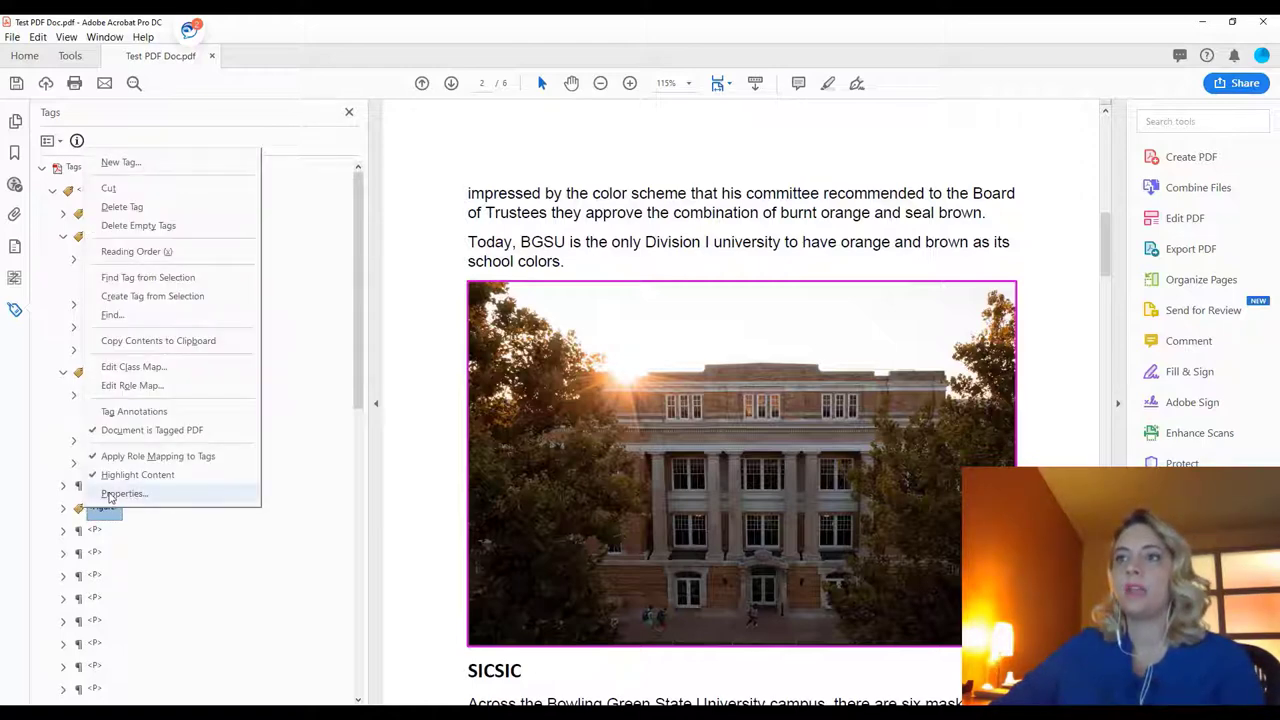
{"action": "left_click", "coordinate": [118, 493]}
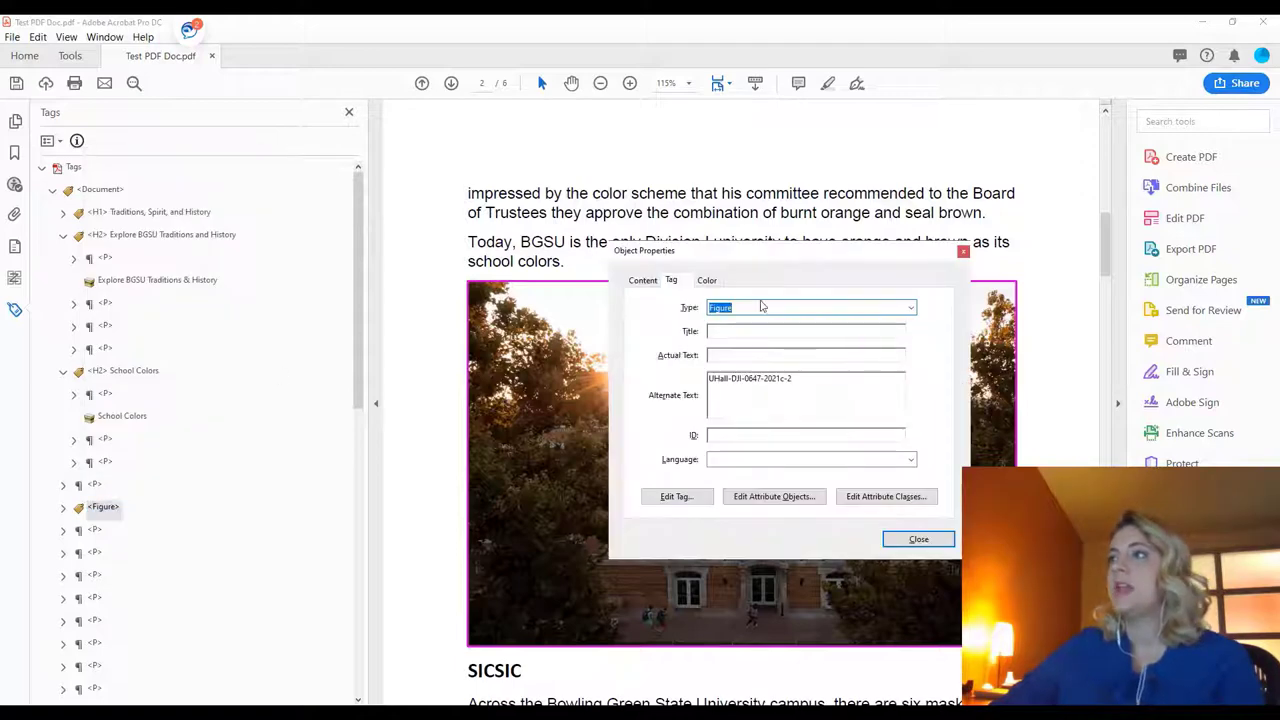
{"action": "left_click", "coordinate": [806, 377]}
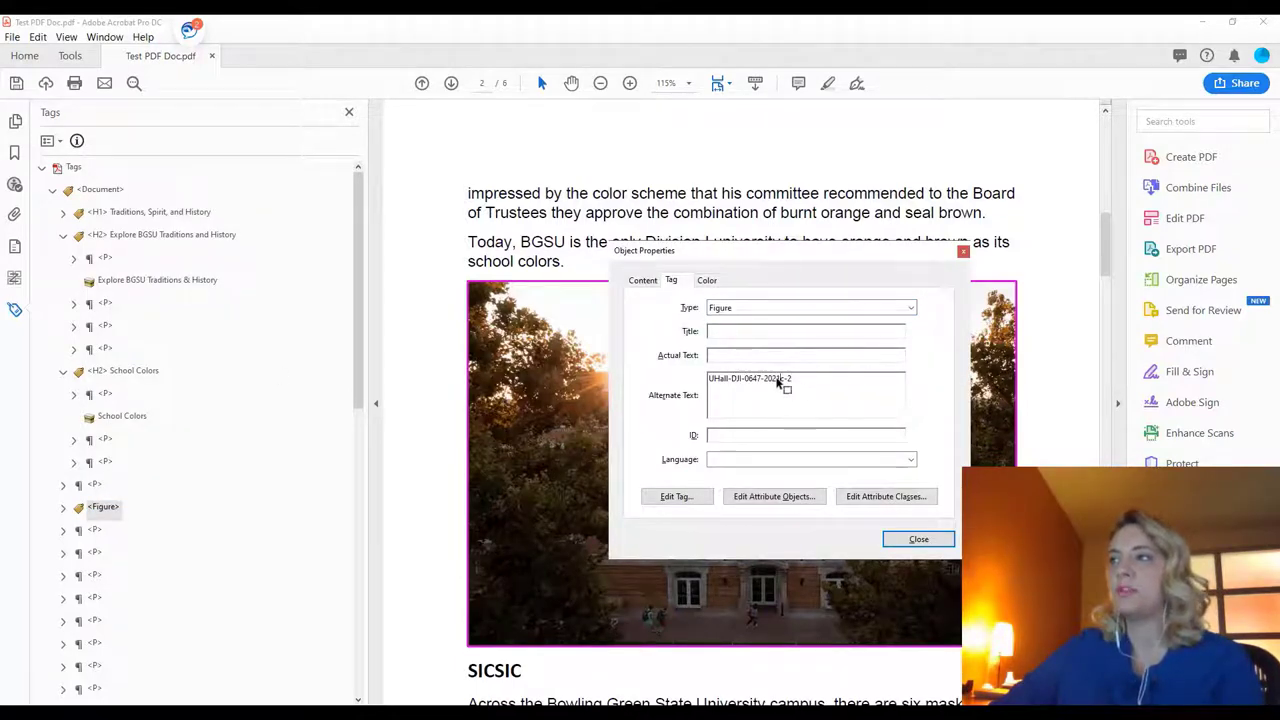
{"action": "double_click", "coordinate": [777, 380]}
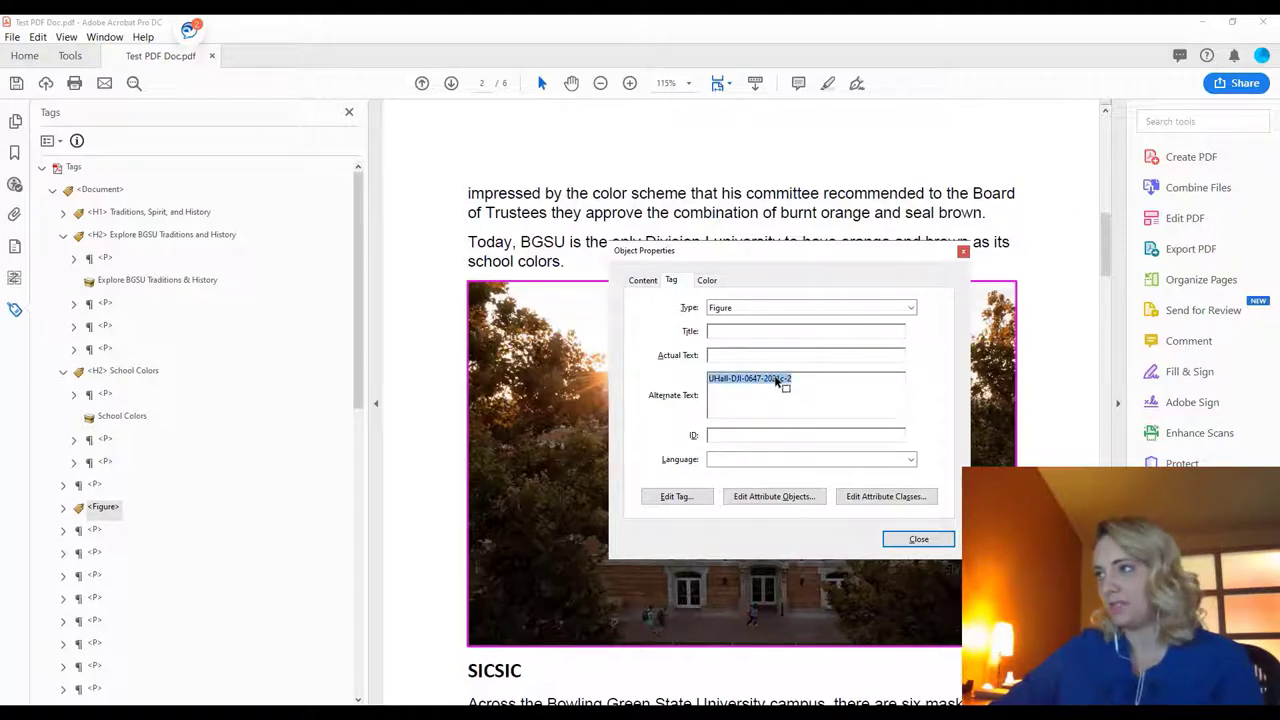
{"action": "left_click", "coordinate": [845, 385]}
{"action": "left_click_drag", "start_coordinate": [810, 258], "coordinate": [298, 245]}
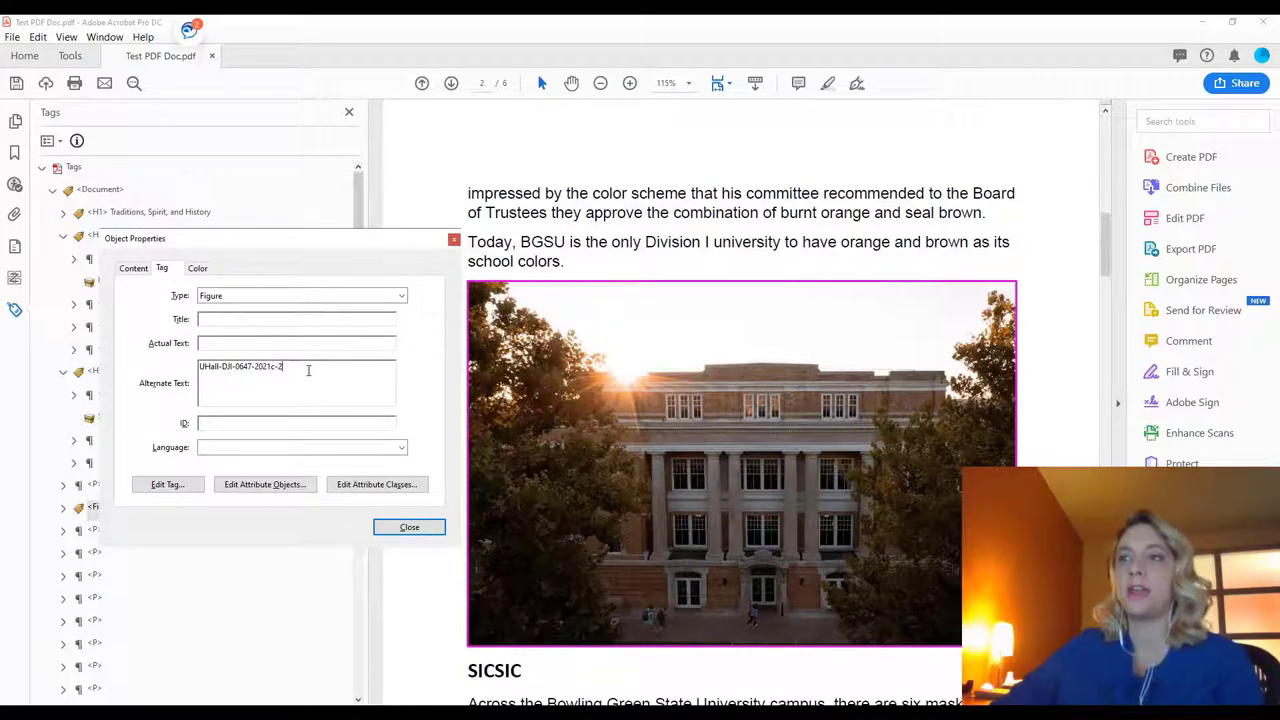
Replace the figure's alternate text with "University Hall on BGSU main campus with the sun setting in the background." and close the properties.
{"action": "left_click_drag", "start_coordinate": [286, 366], "coordinate": [195, 373]}
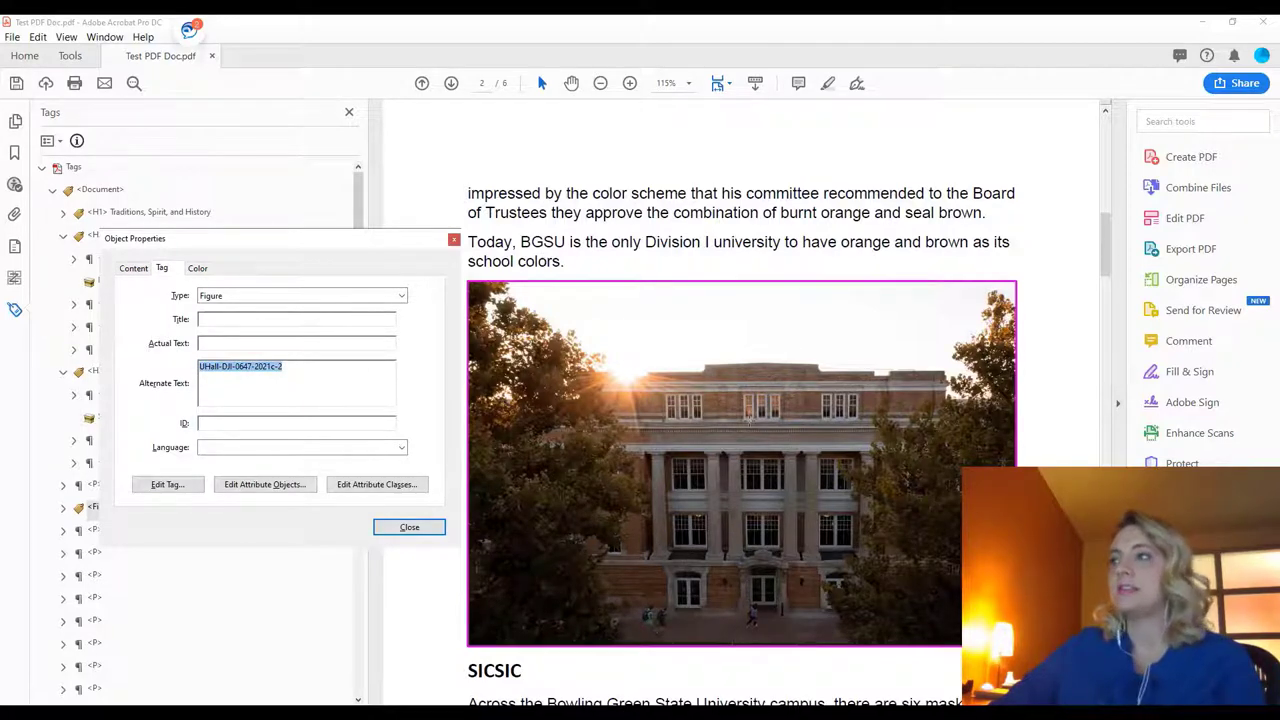
{"action": "double_click", "coordinate": [244, 370]}
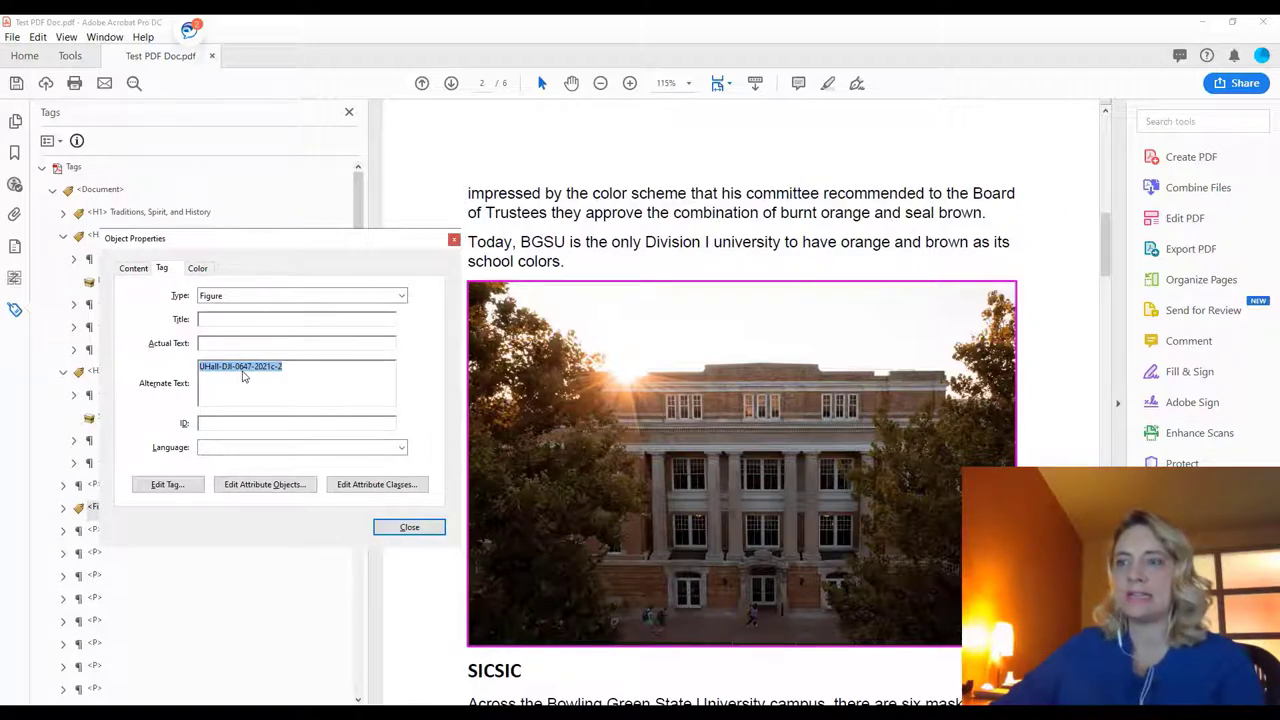
{"action": "left_click", "coordinate": [360, 371]}
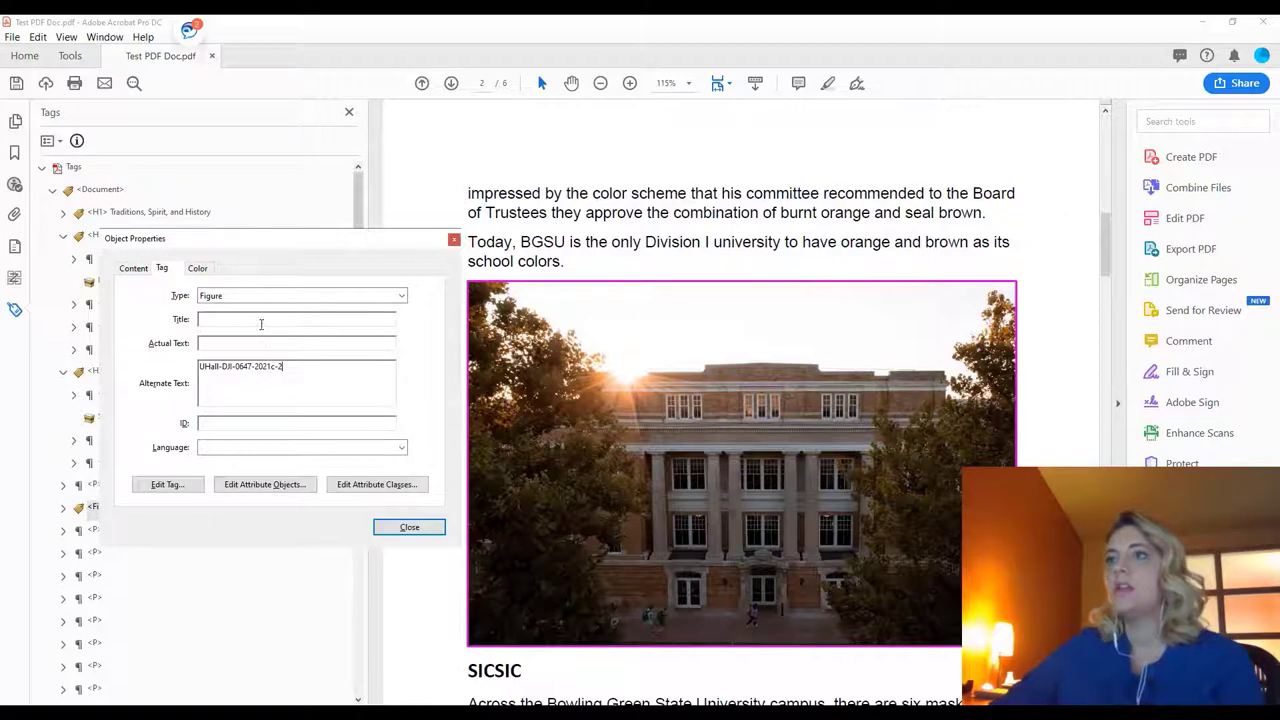
{"action": "triple_click", "coordinate": [260, 369]}
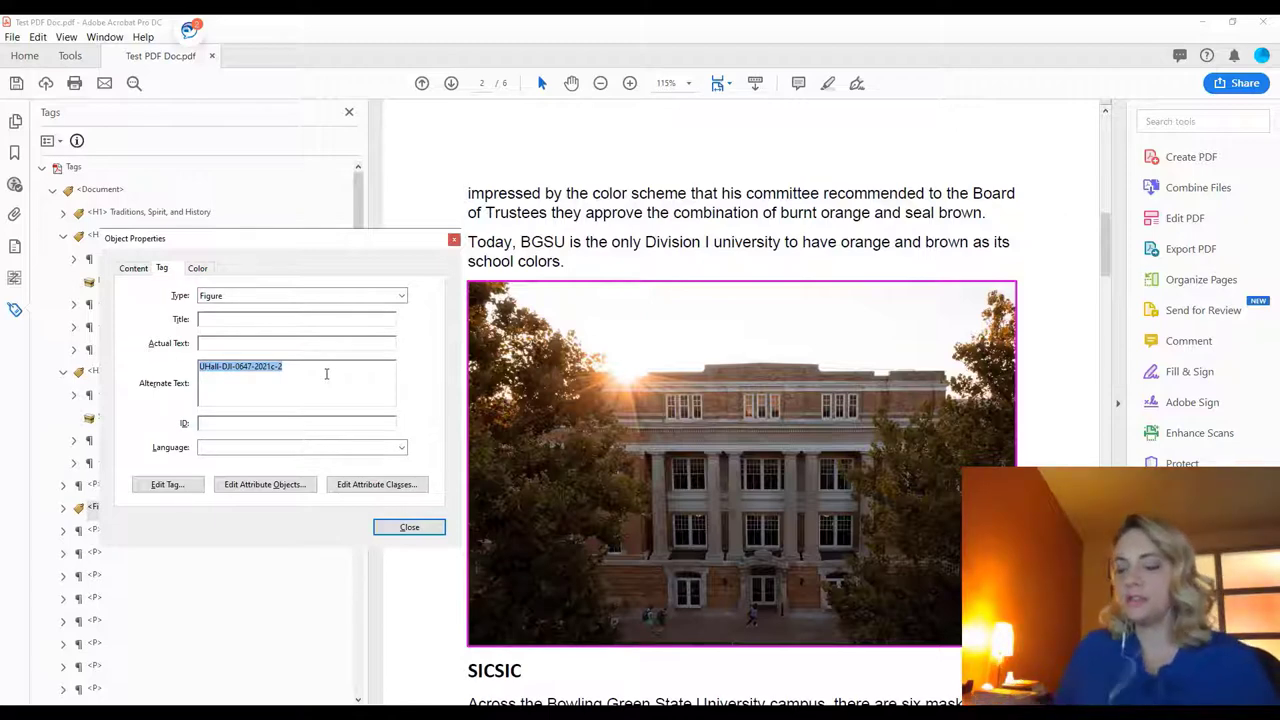
{"action": "key", "text": "Delete"}
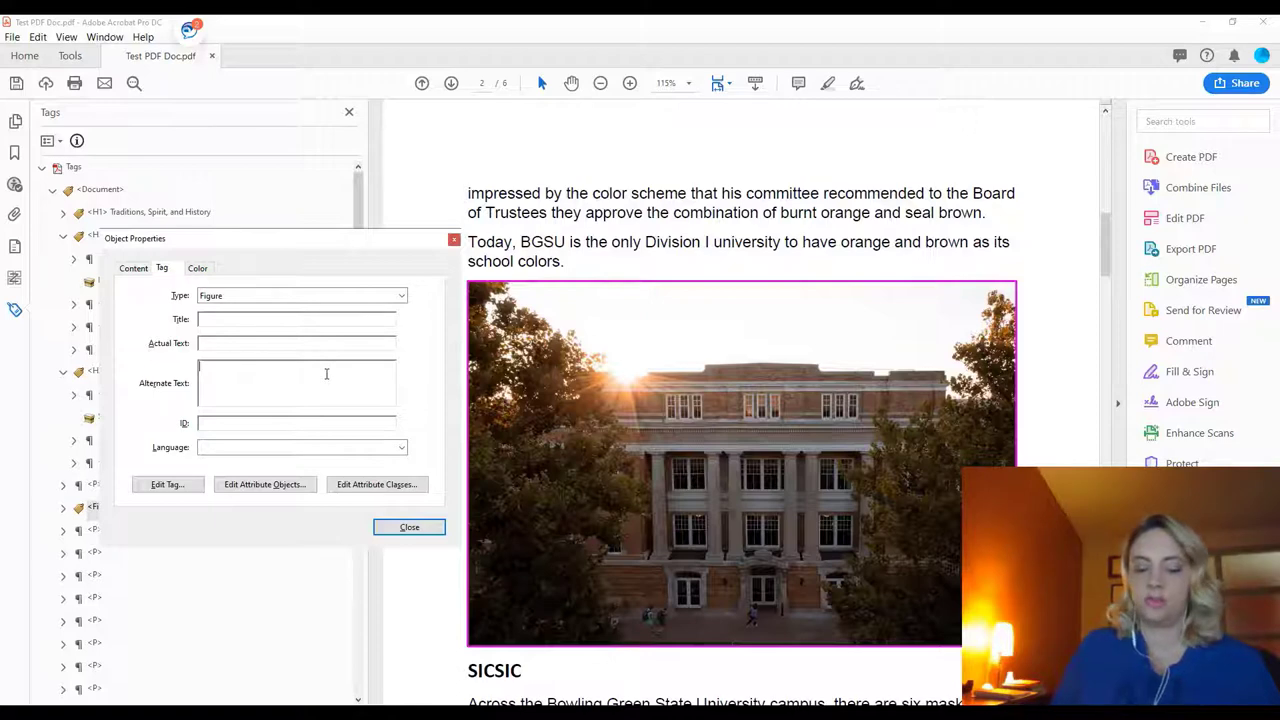
{"action": "type", "text": "University Hal"}
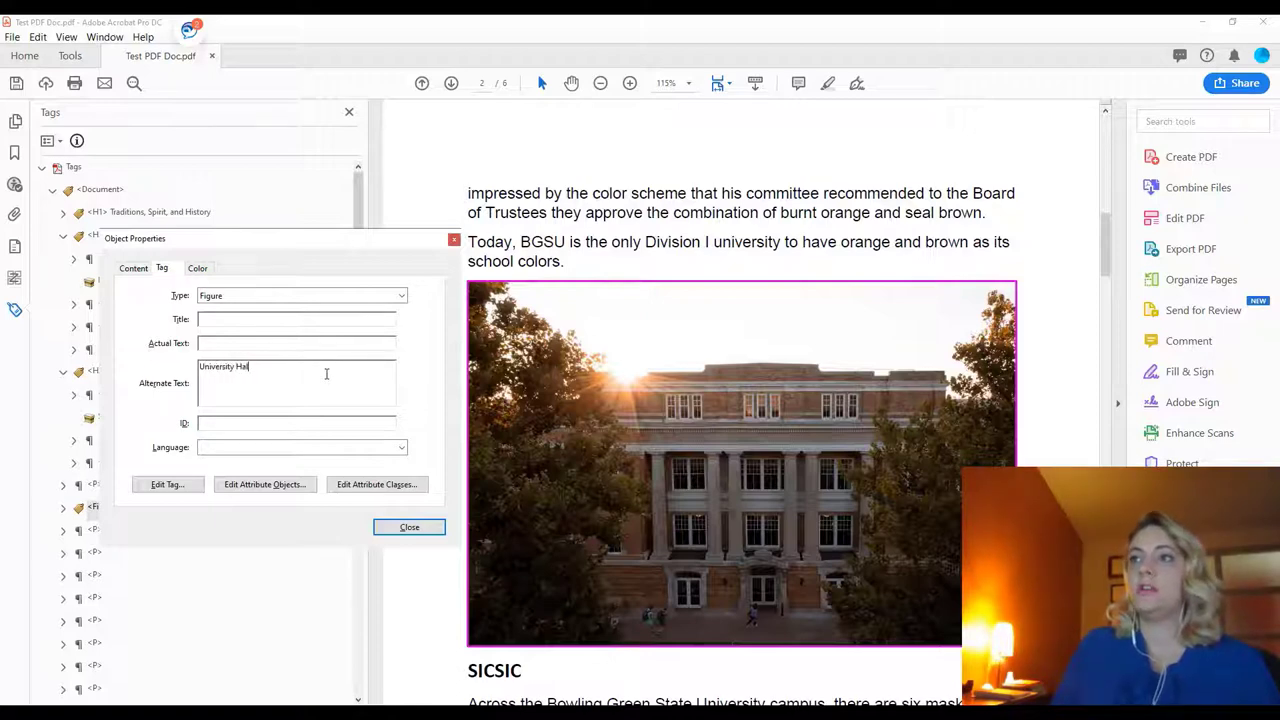
{"action": "type", "text": "l on "}
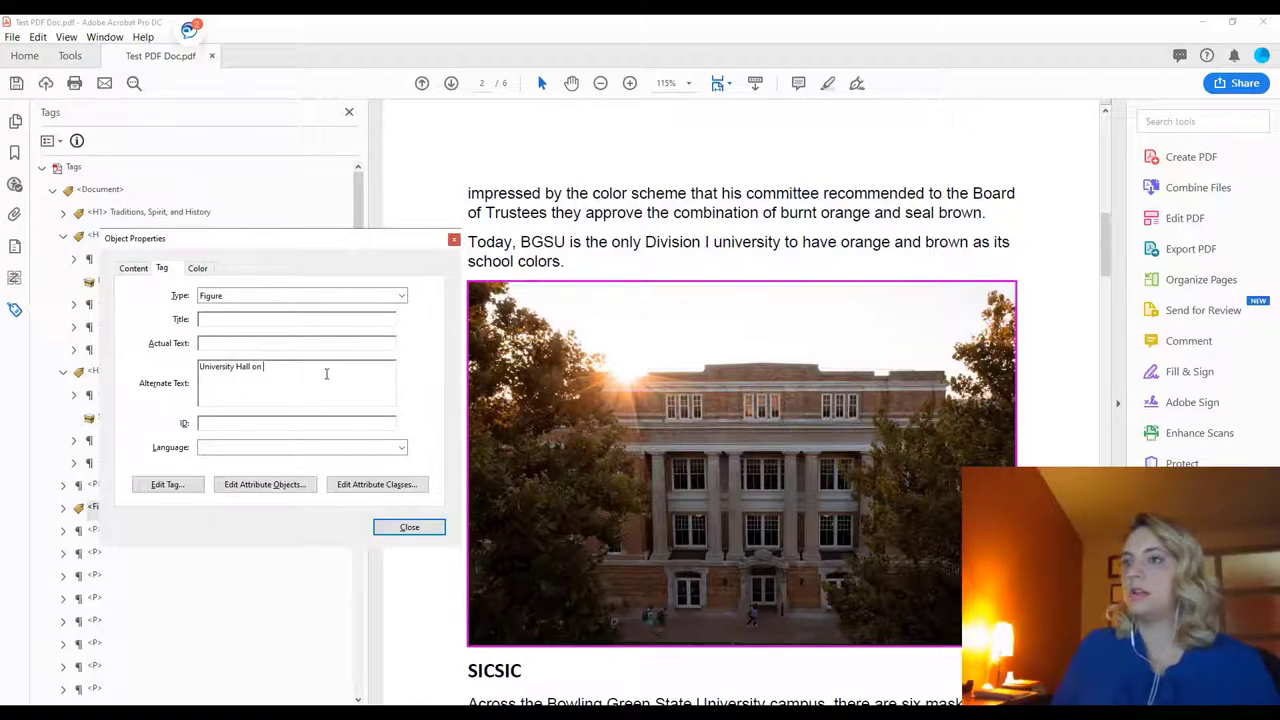
{"action": "type", "text": "BGSU am"}
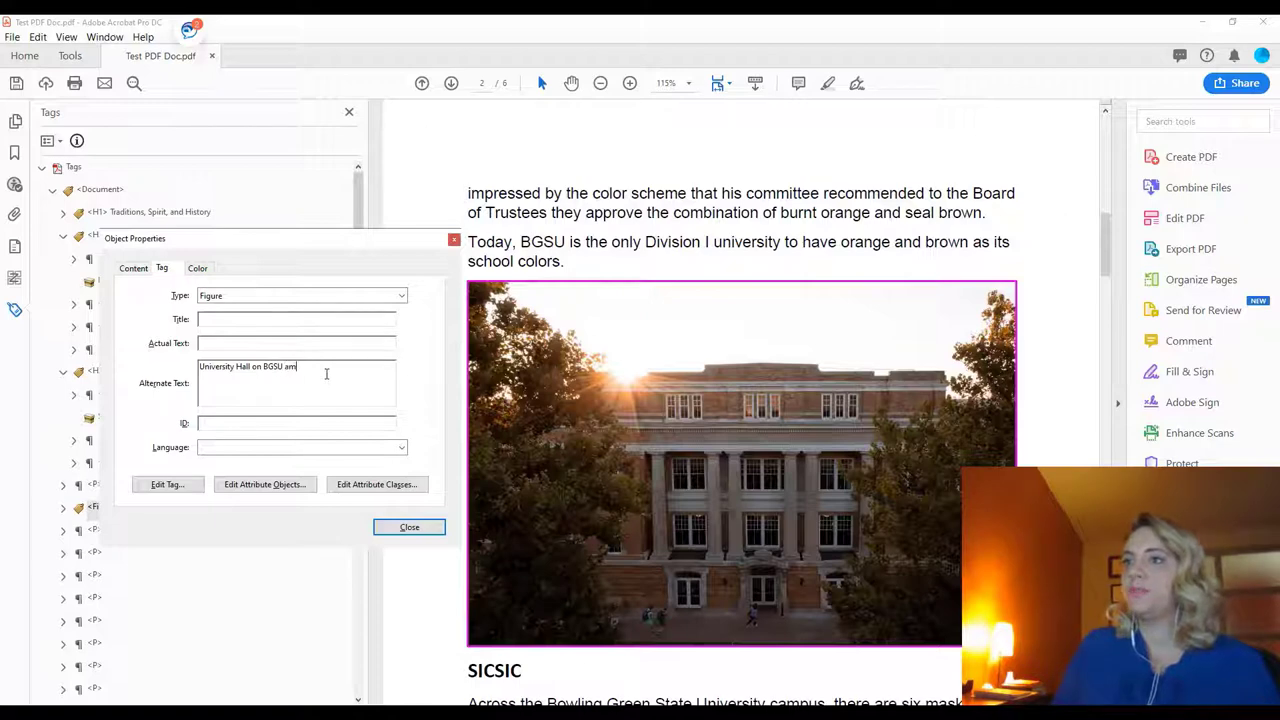
{"action": "key", "text": "BackSpace"}
{"action": "key", "text": "BackSpace"}
{"action": "type", "text": "main campus"}
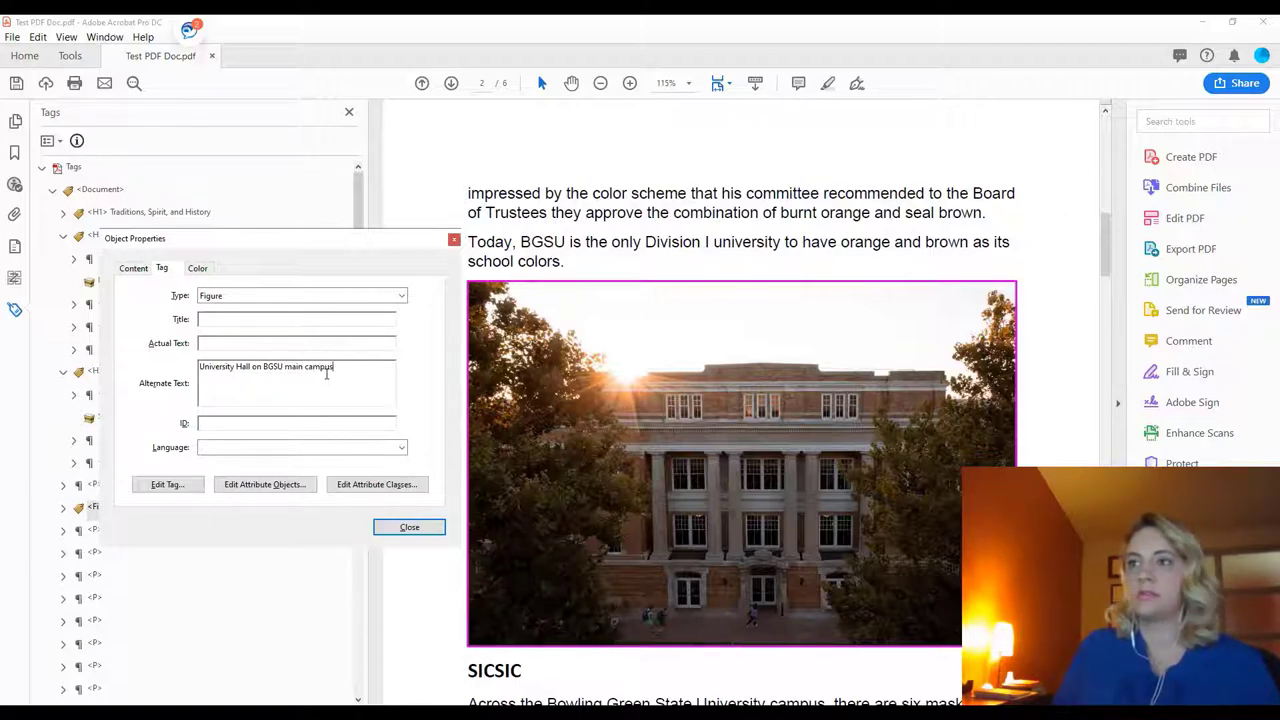
{"action": "type", "text": " with the"}
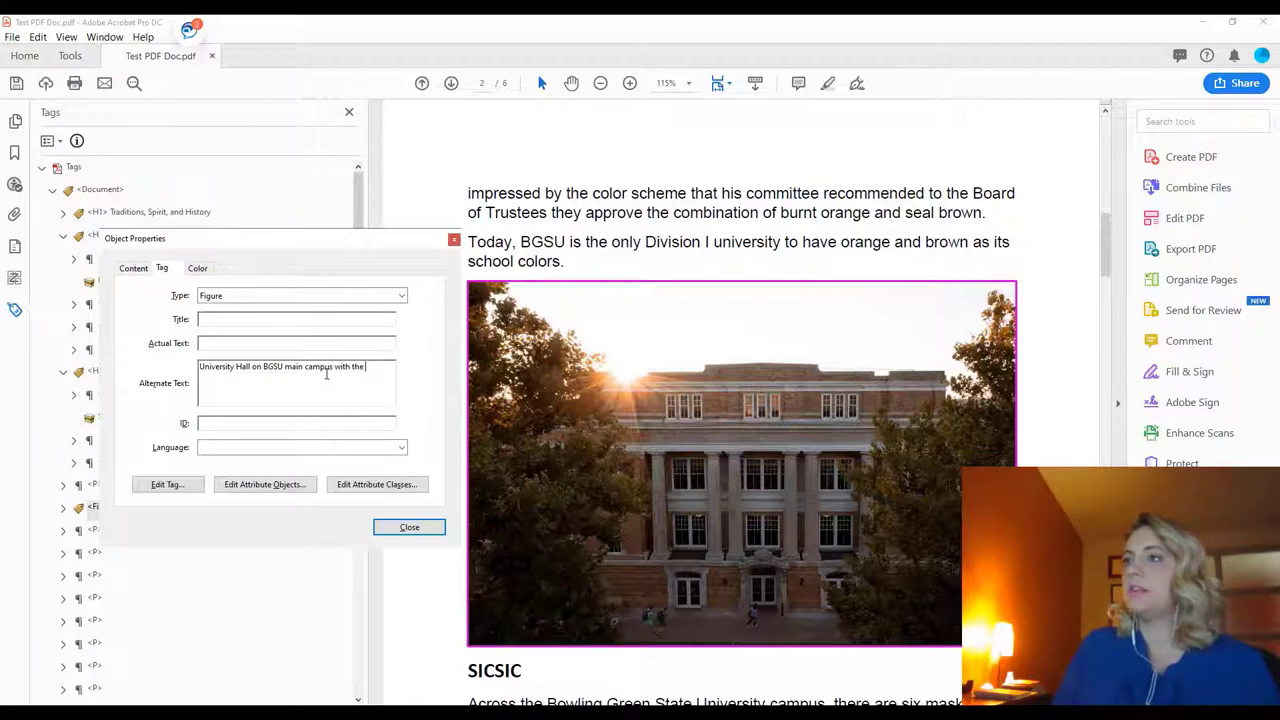
{"action": "type", "text": " sun setting in t"}
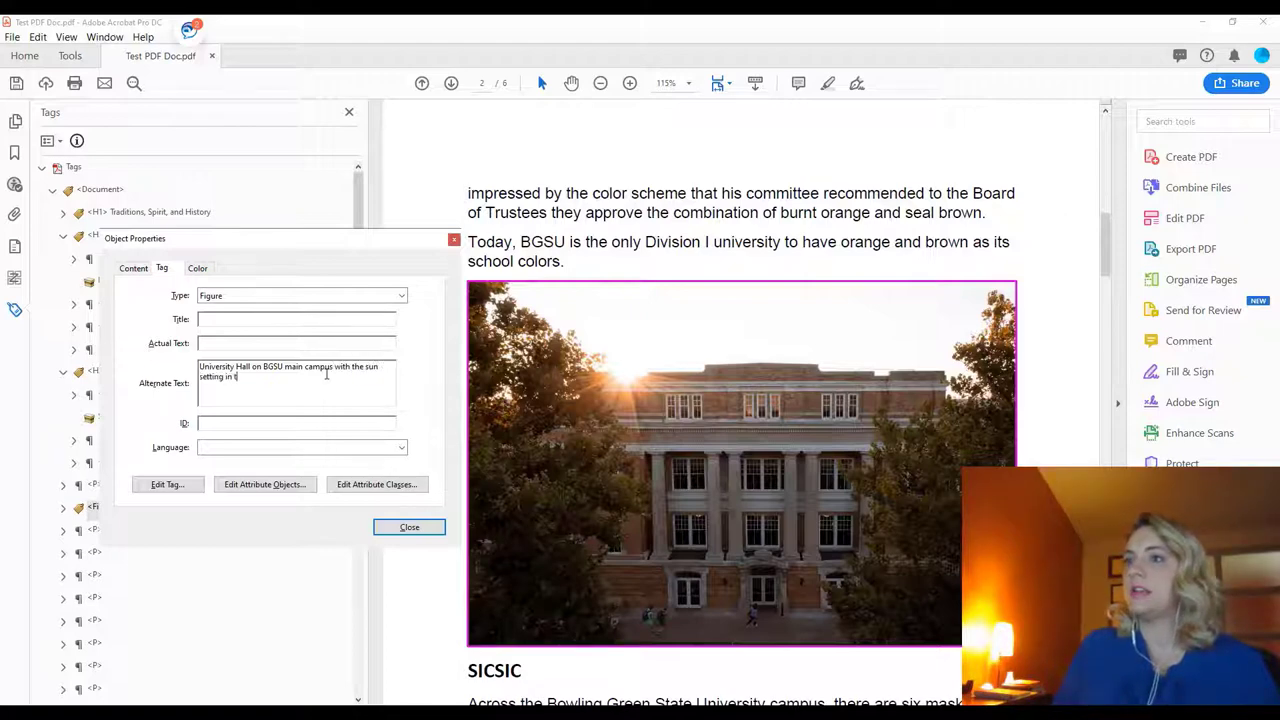
{"action": "type", "text": "he background."}
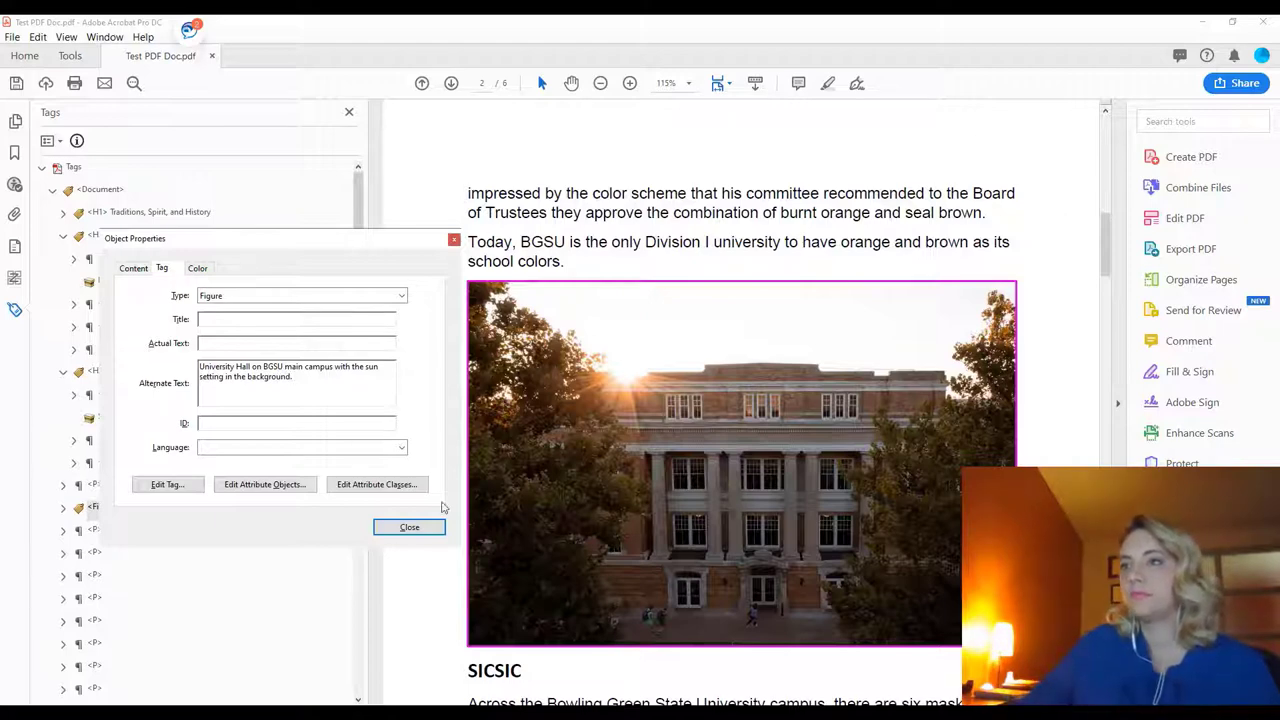
{"action": "left_click", "coordinate": [416, 536]}
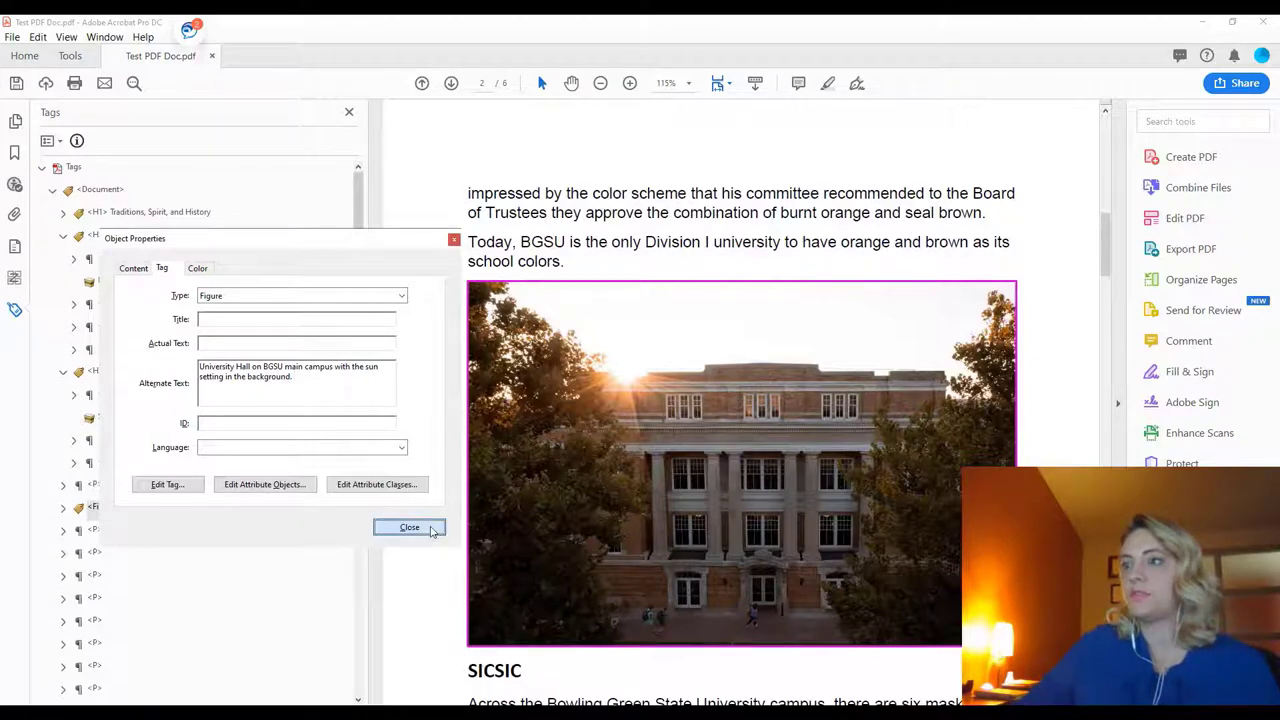
{"action": "left_click", "coordinate": [410, 528]}
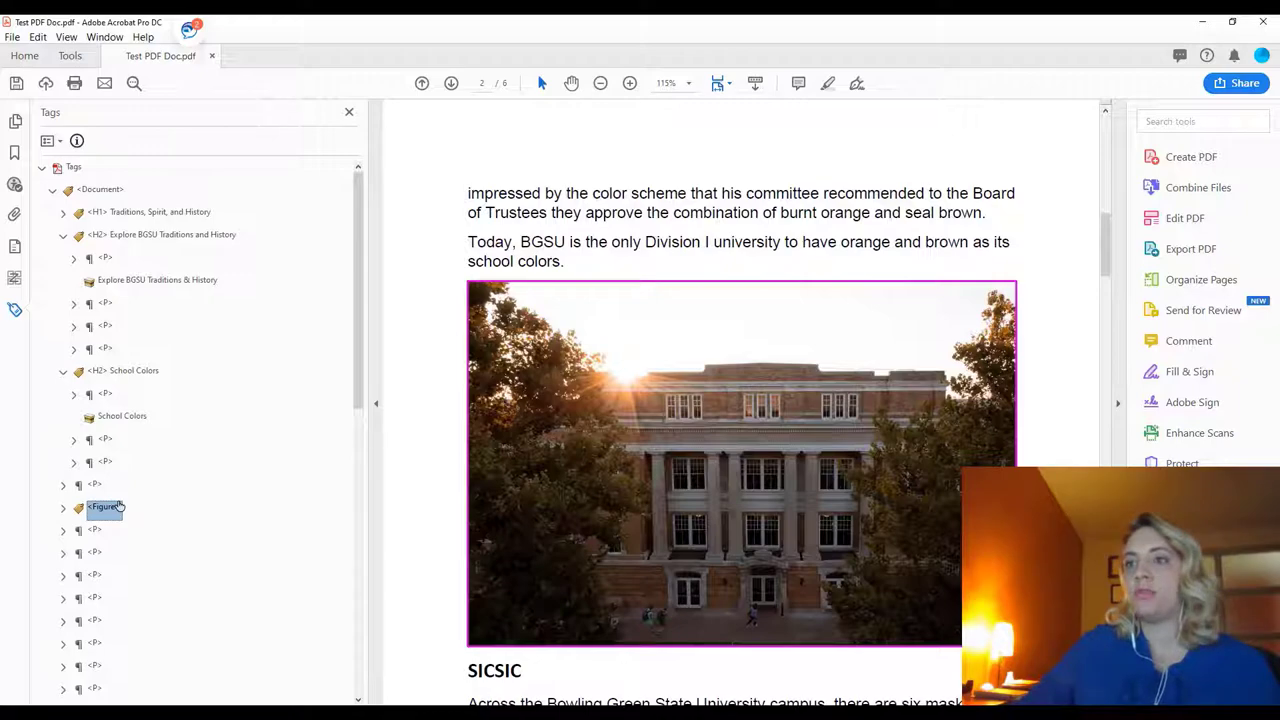
Step through the tags after the building photo to the Figure tag of the mascot group photo on page 4.
{"action": "key", "text": "Down"}
{"action": "key", "text": "Down"}
{"action": "key", "text": "Down"}
{"action": "key", "text": "Down"}
{"action": "key", "text": "Down"}
{"action": "key", "text": "Down"}
{"action": "key", "text": "Down"}
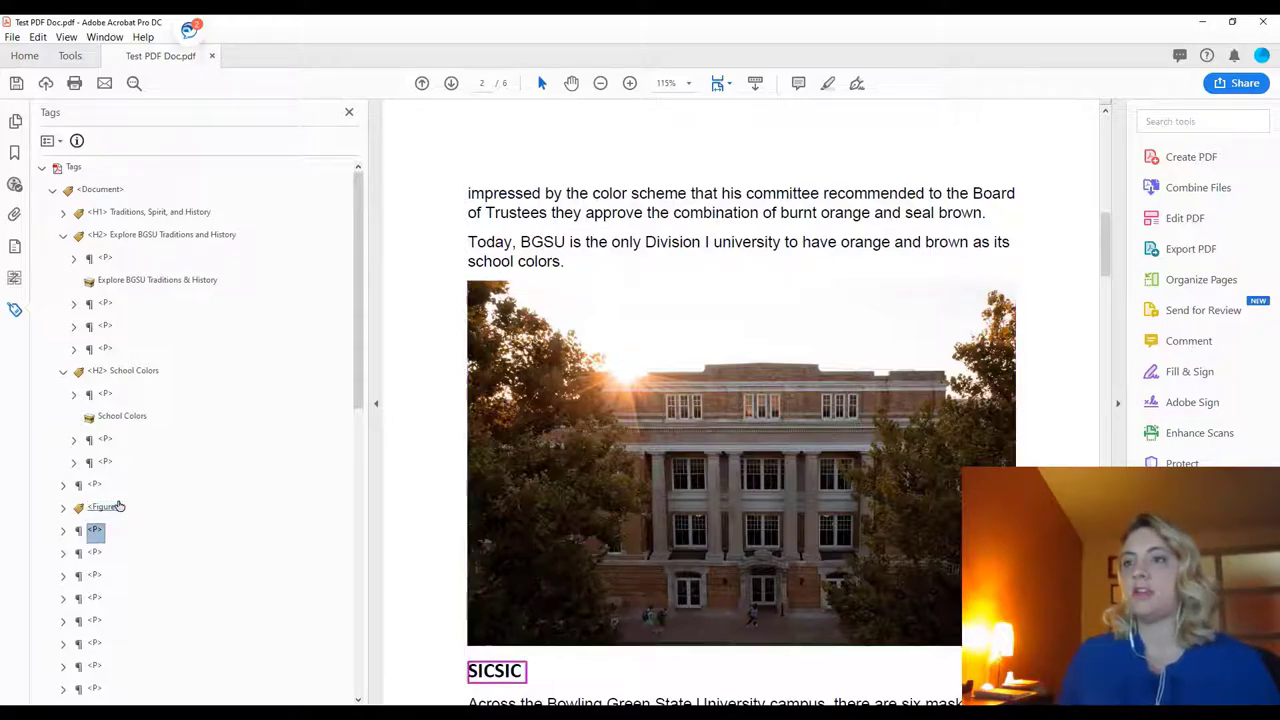
{"action": "key", "text": "Down"}
{"action": "key", "text": "Down"}
{"action": "key", "text": "Down"}
{"action": "key", "text": "Down"}
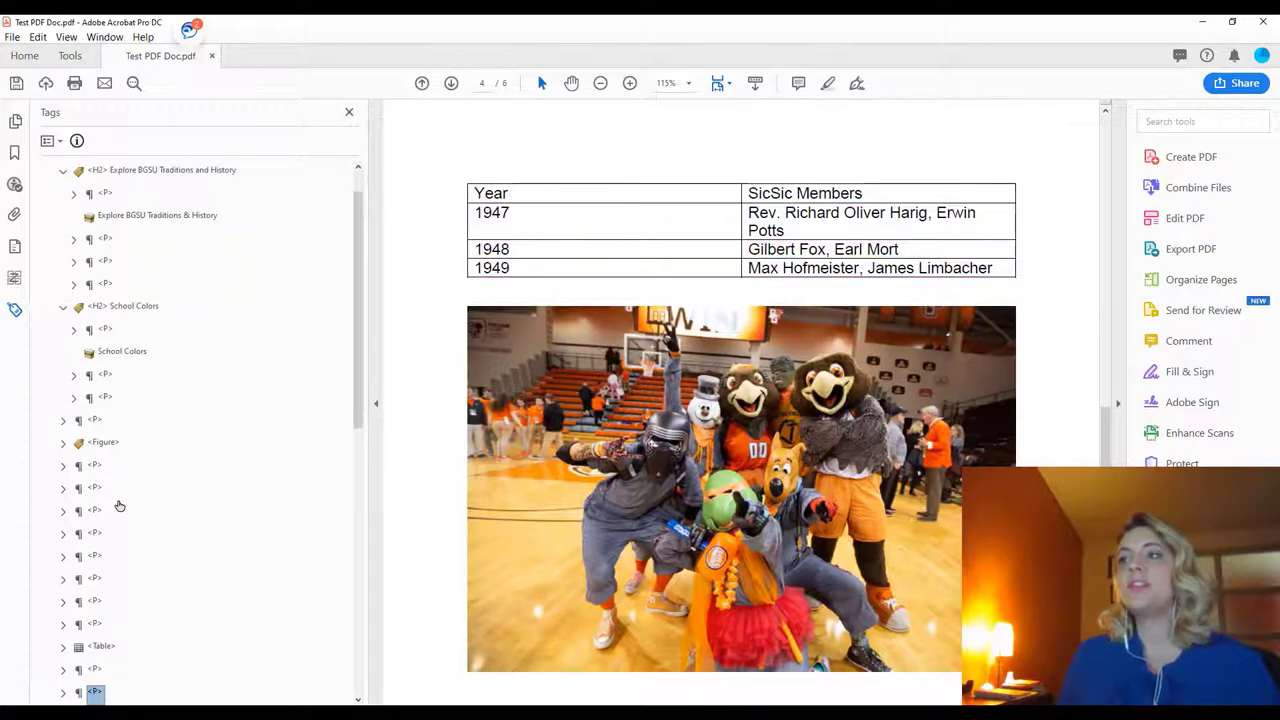
{"action": "key", "text": "Down"}
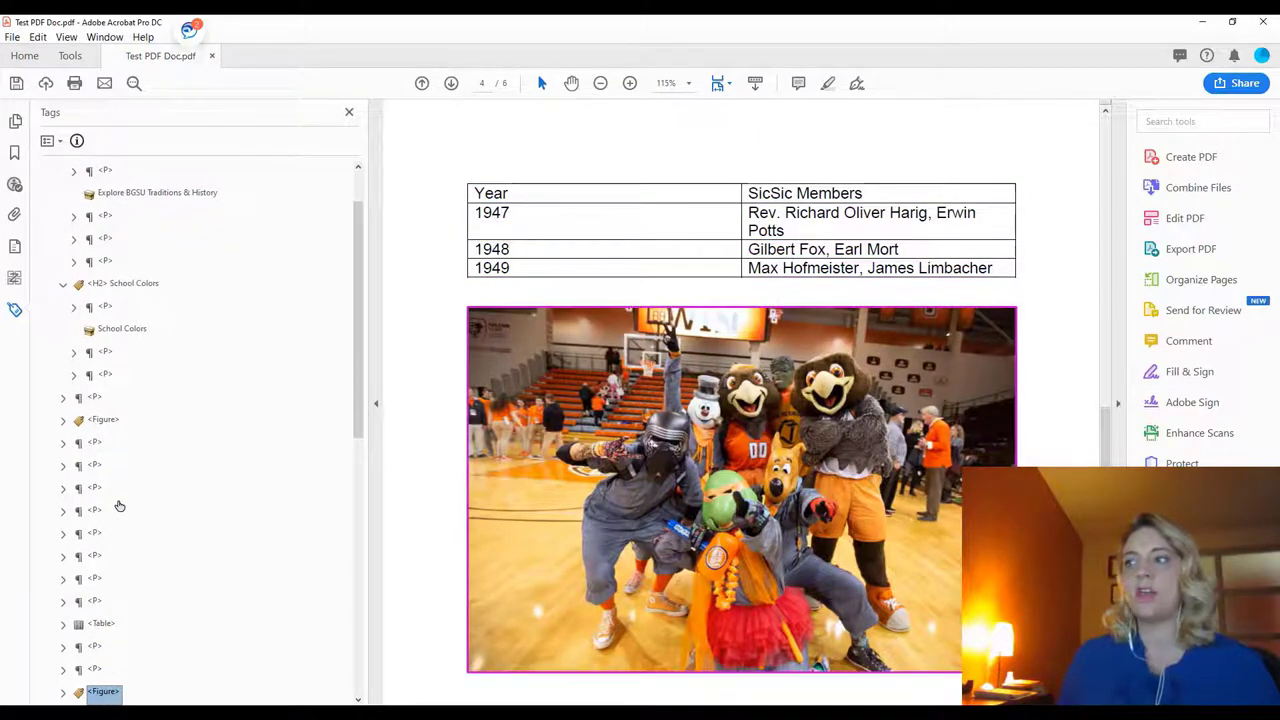
Continue through the tag tree and select the Figure tag of the Student Recreation Center visitors line chart on page 5.
{"action": "key", "text": "Down"}
{"action": "key", "text": "Down"}
{"action": "key", "text": "Down"}
{"action": "key", "text": "Down"}
{"action": "key", "text": "Down"}
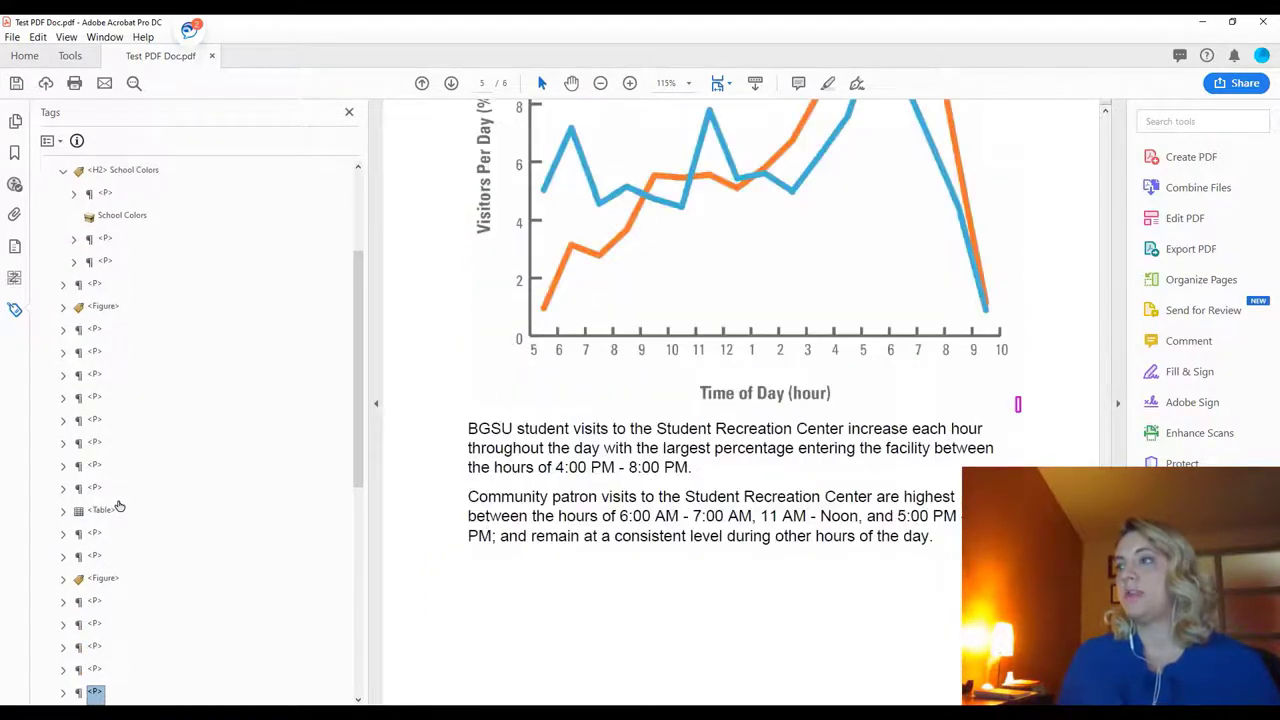
{"action": "key", "text": "Down"}
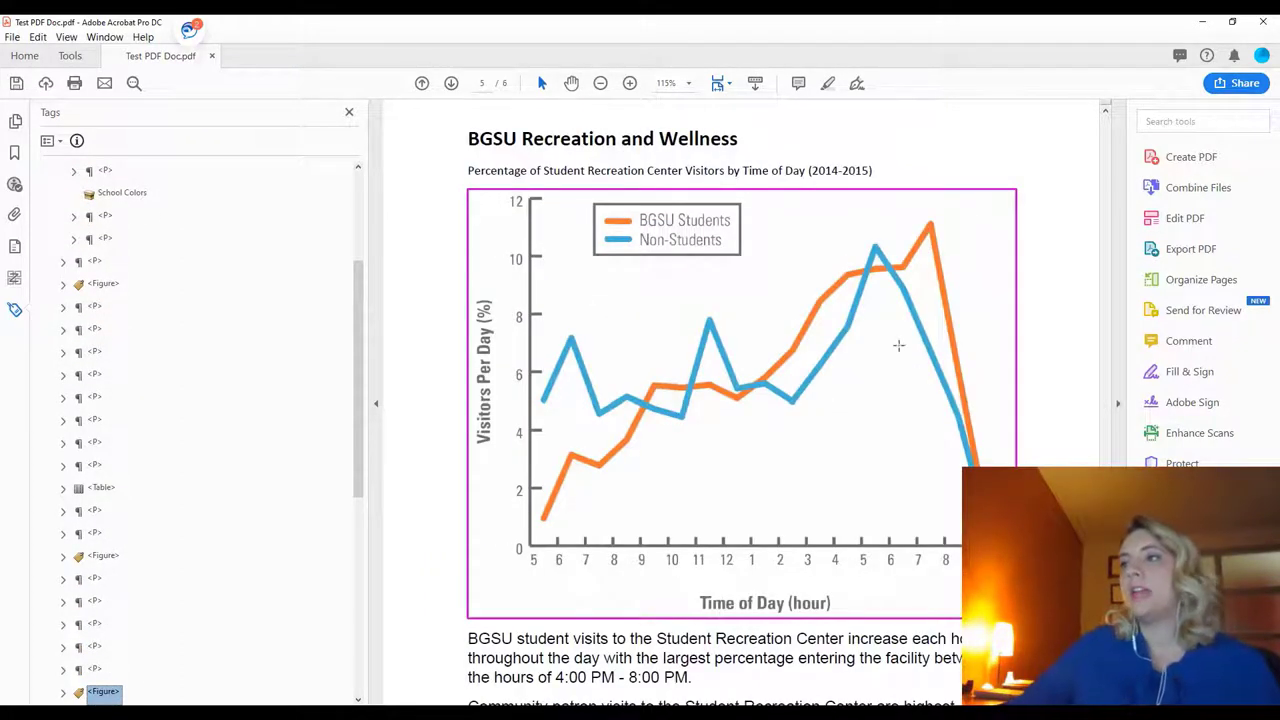
{"action": "scroll", "coordinate": [292, 517], "scroll_direction": "down", "scroll_amount": 3}
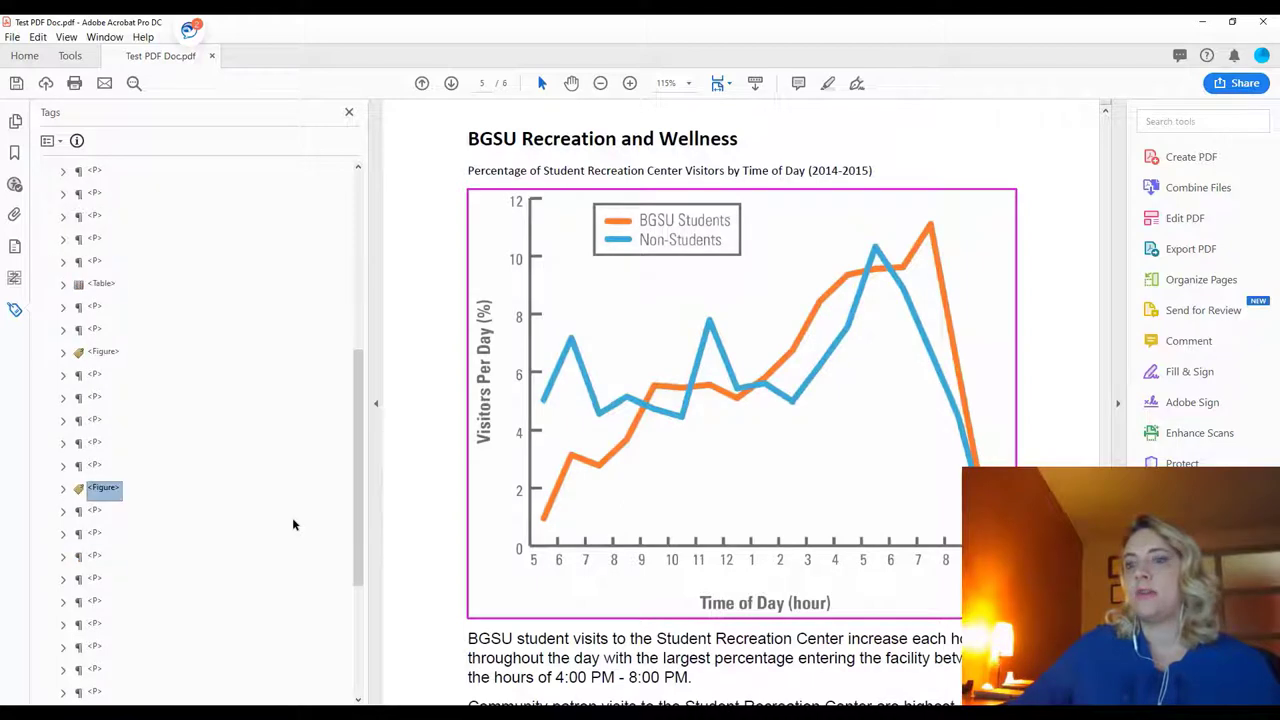